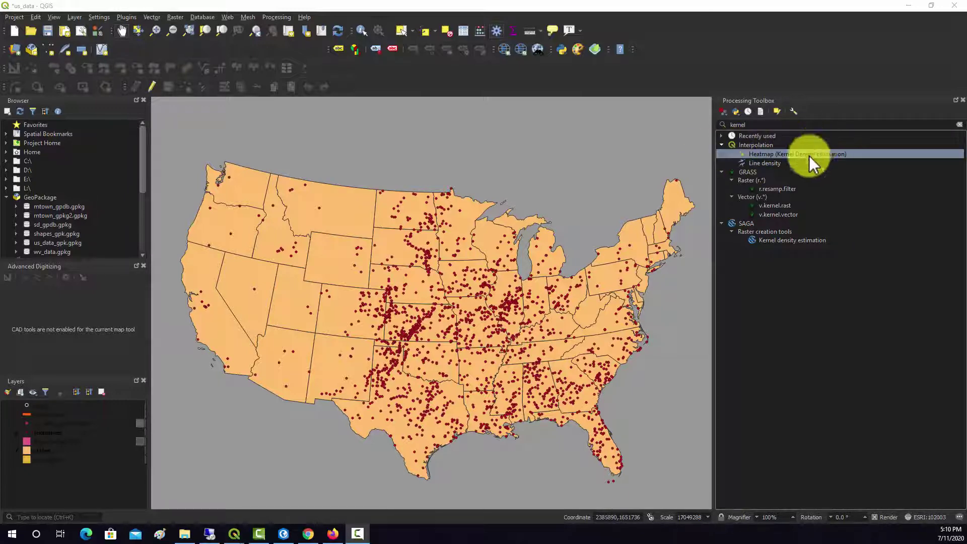
- Start the Heatmap (Kernel Density Estimation) tool with tornadoes as the point layer
double_click(761, 155)
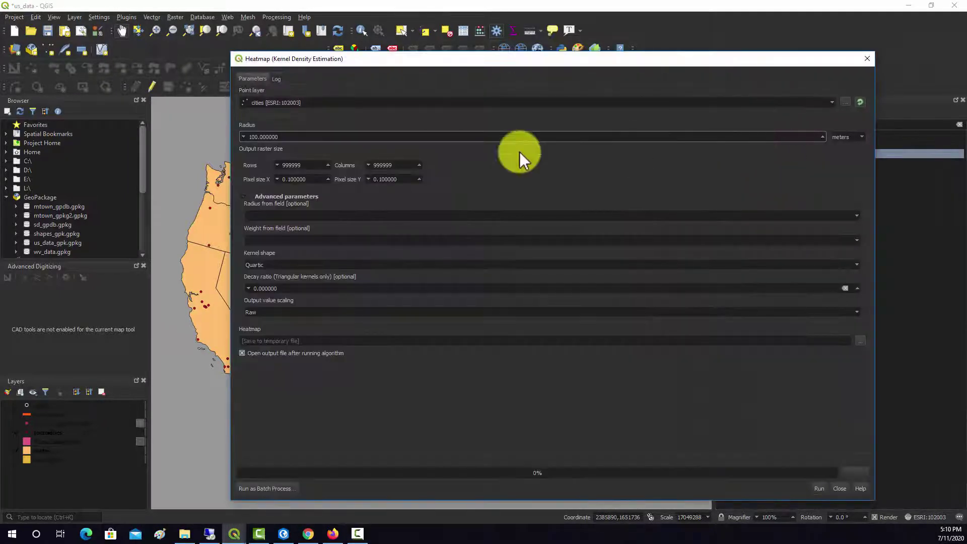
click(312, 102)
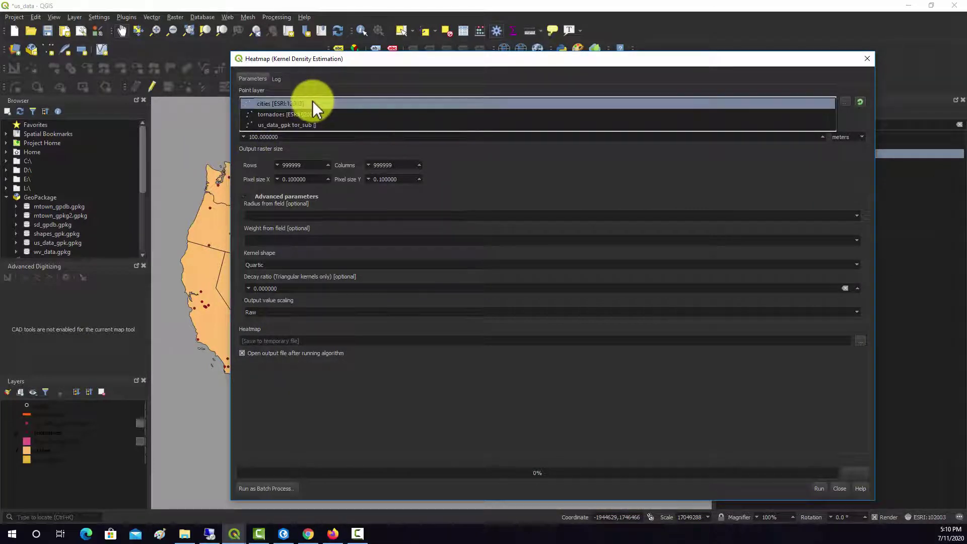
click(283, 115)
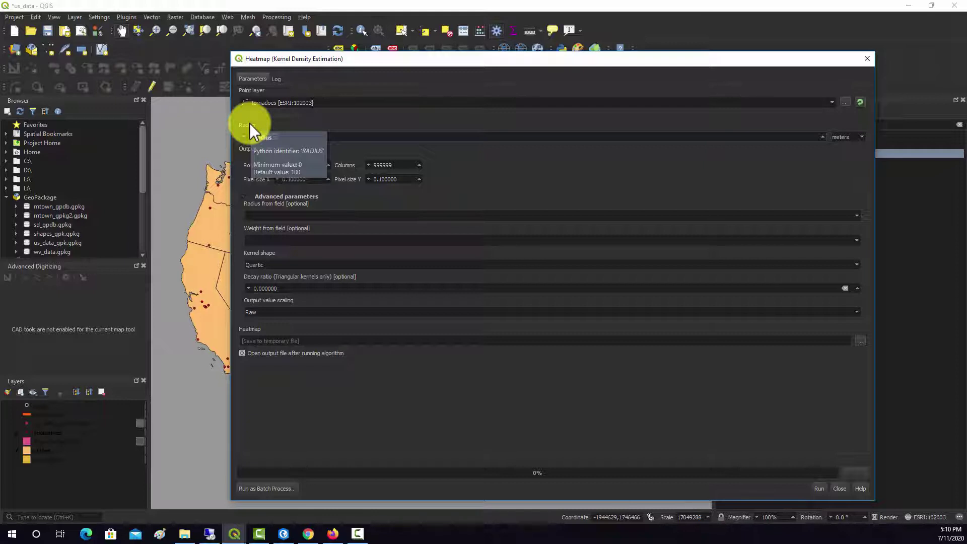
- Change the heatmap radius from 100 to 50 kilometres
double_click(298, 134)
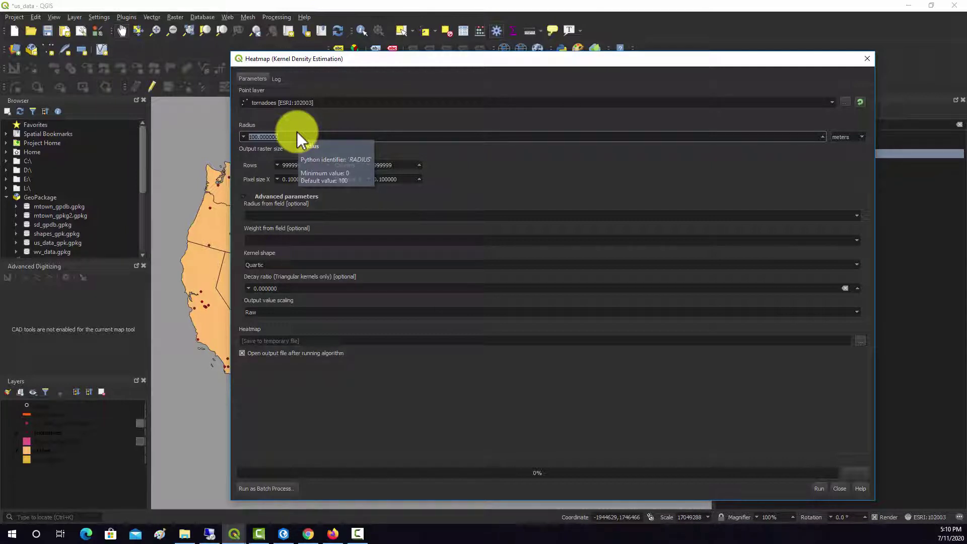
key(BackSpace)
text(50)
click(841, 134)
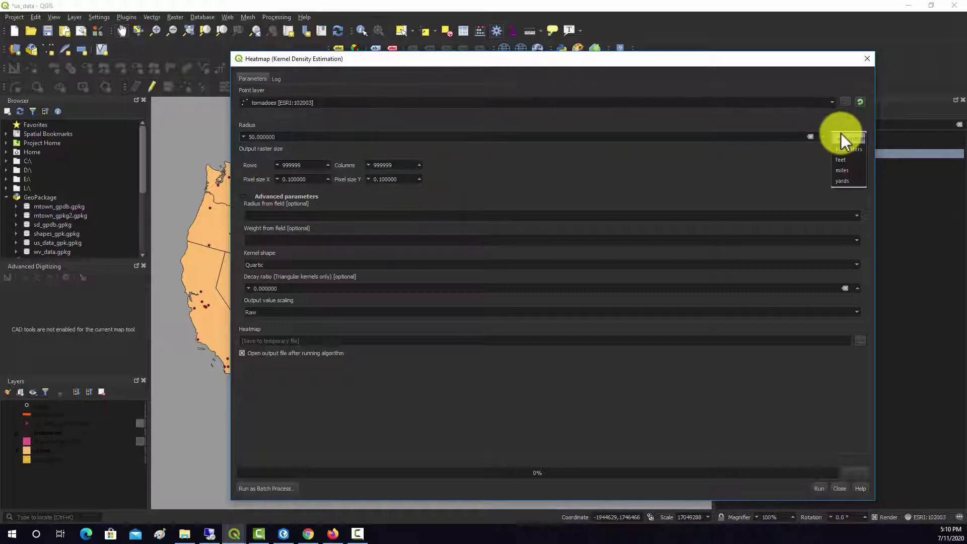
click(842, 148)
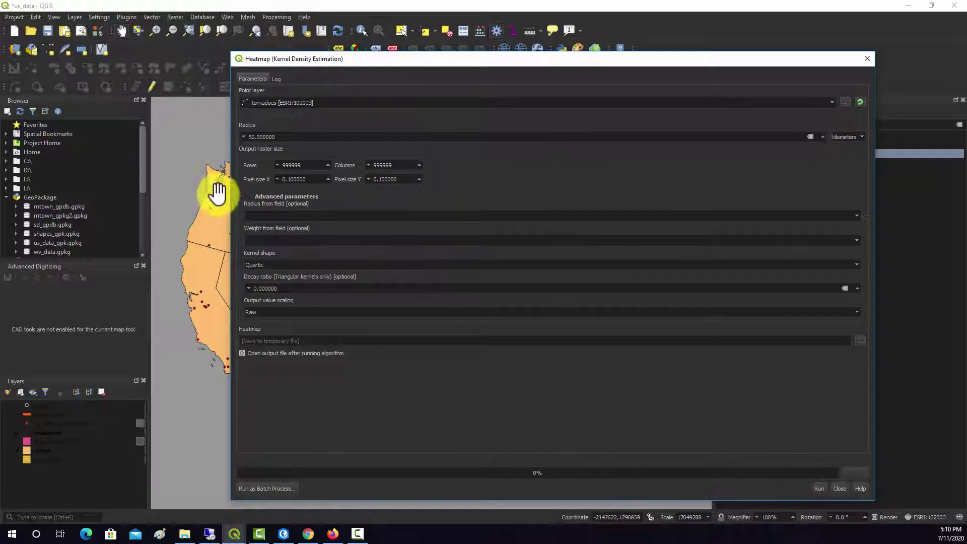
- Set pixel size X to 1000, giving a 2731-row by 4317-column output raster
double_click(316, 179)
key(BackSpace)
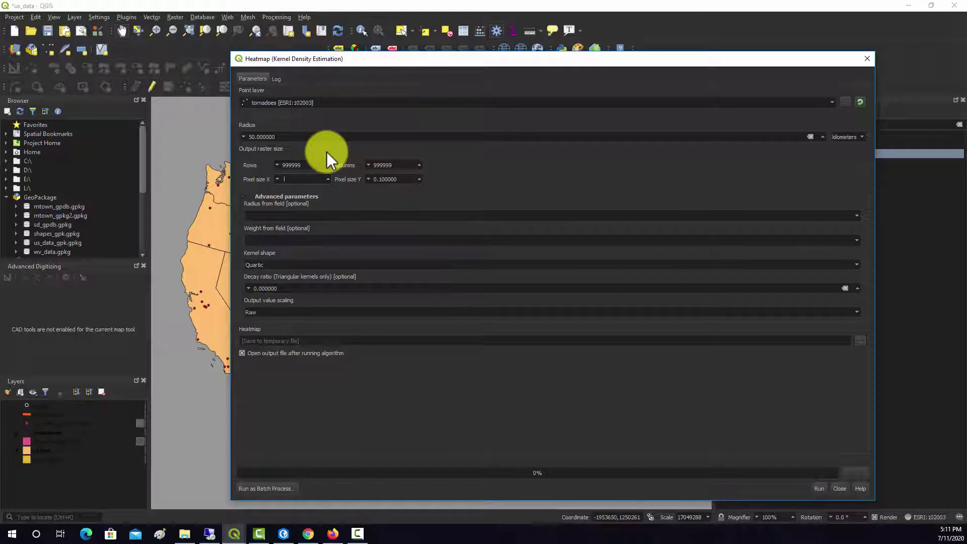
text(10000)
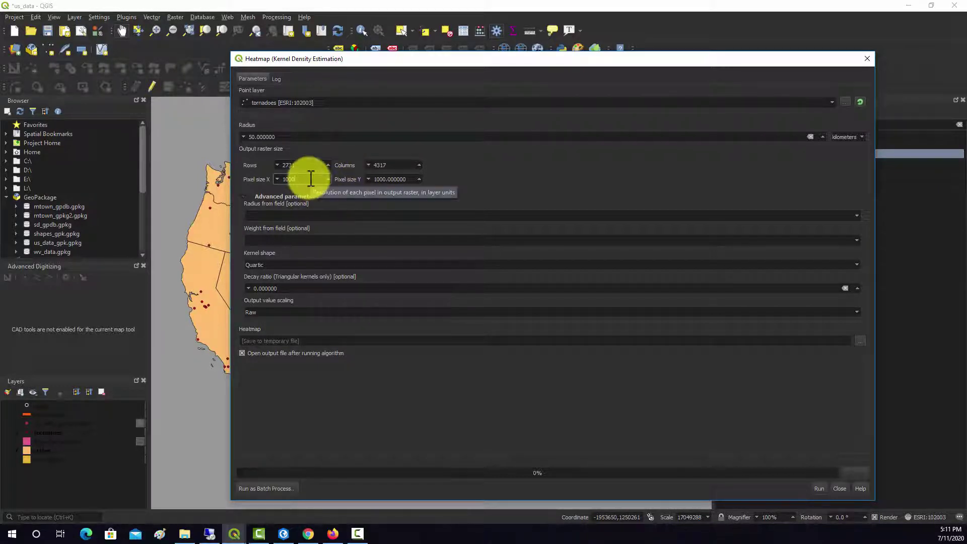
key(BackSpace)
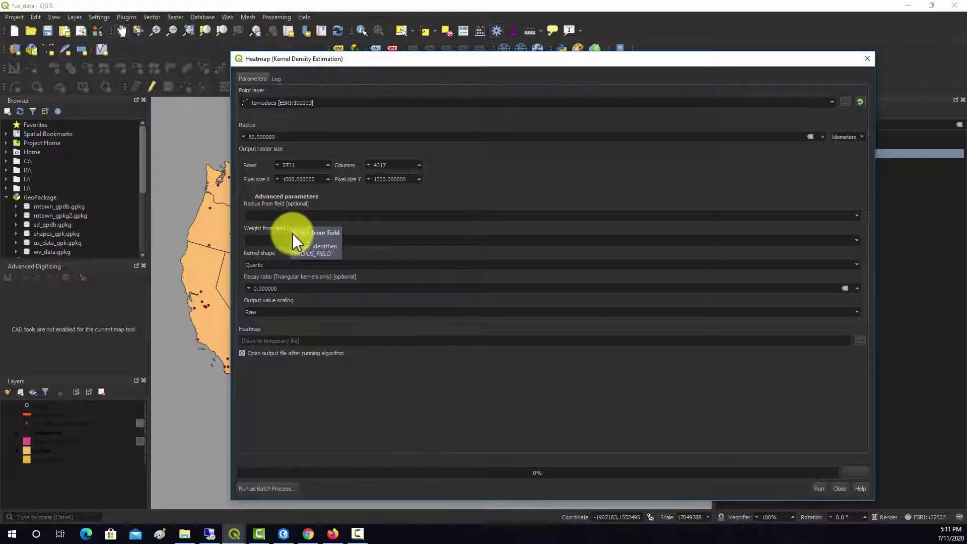
click(373, 240)
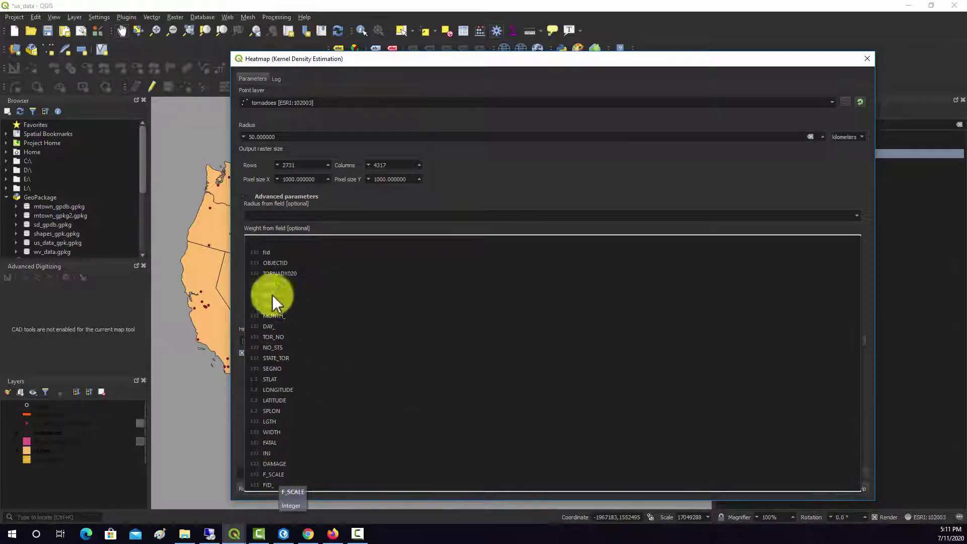
click(441, 192)
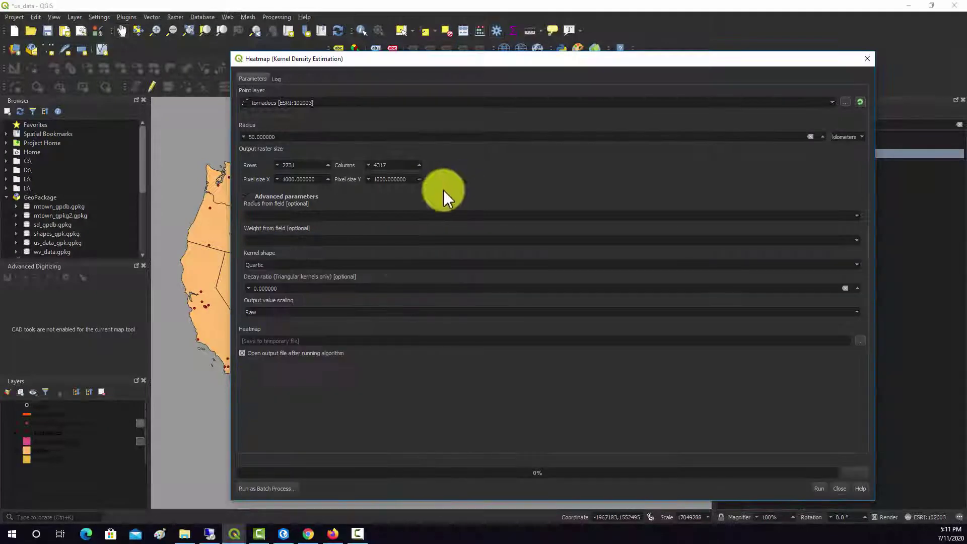
click(278, 265)
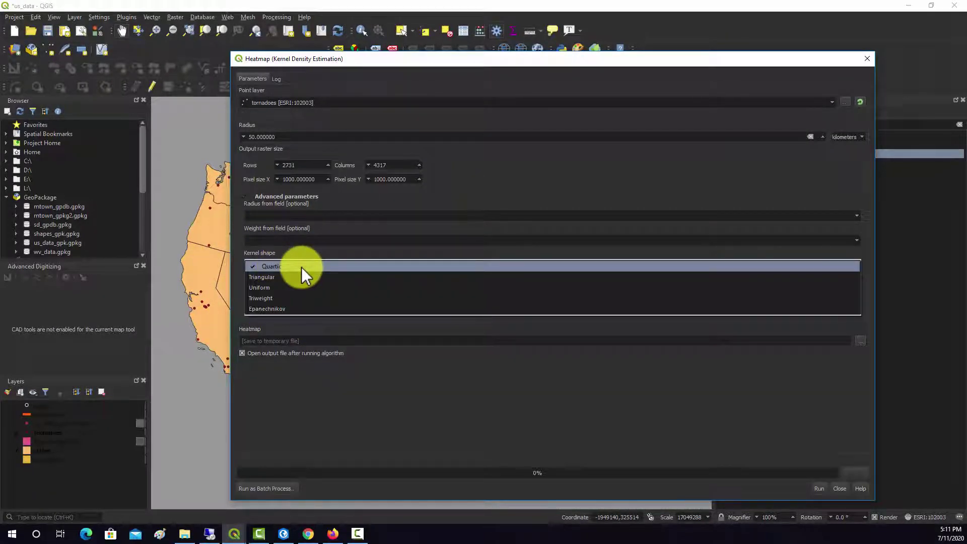
click(262, 268)
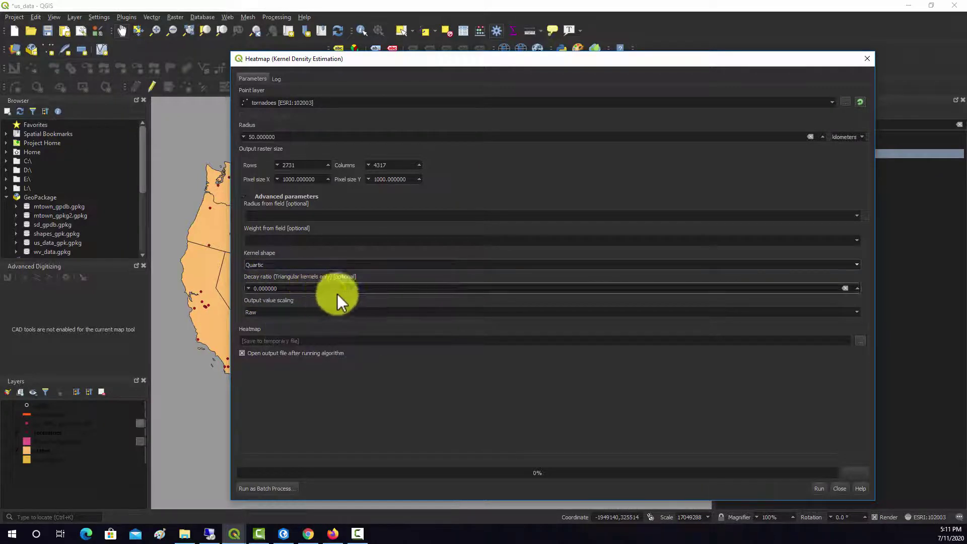
click(263, 311)
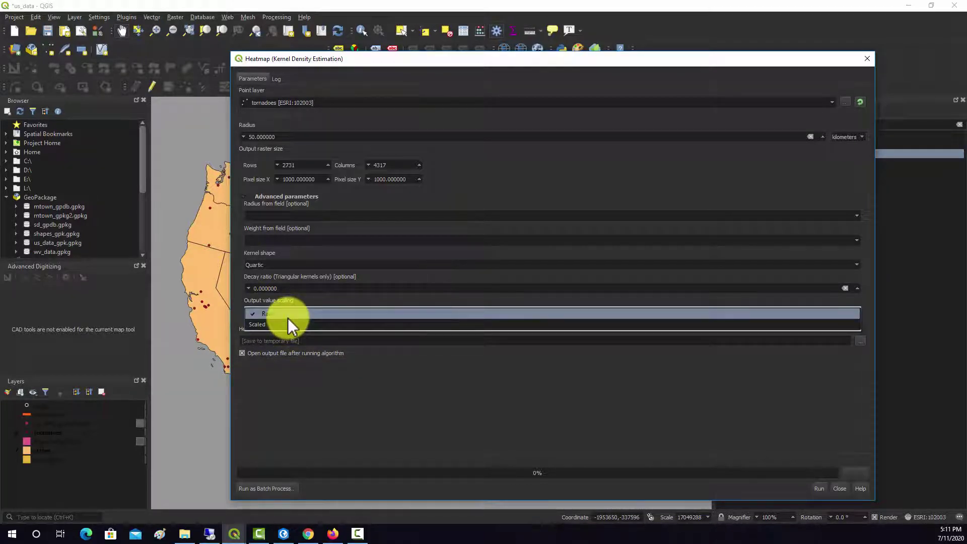
key(Escape)
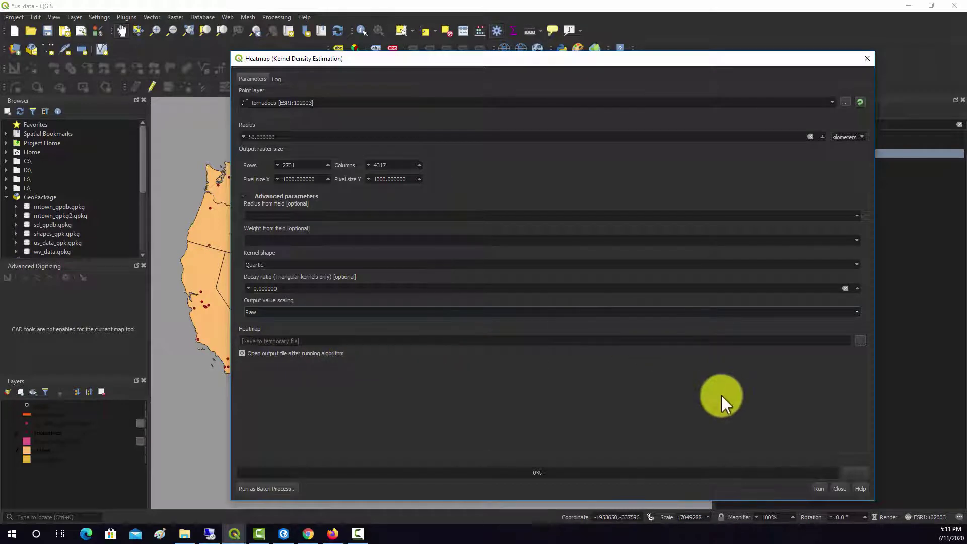
- Run the heatmap calculation to create the density raster, then close the tool window
click(819, 488)
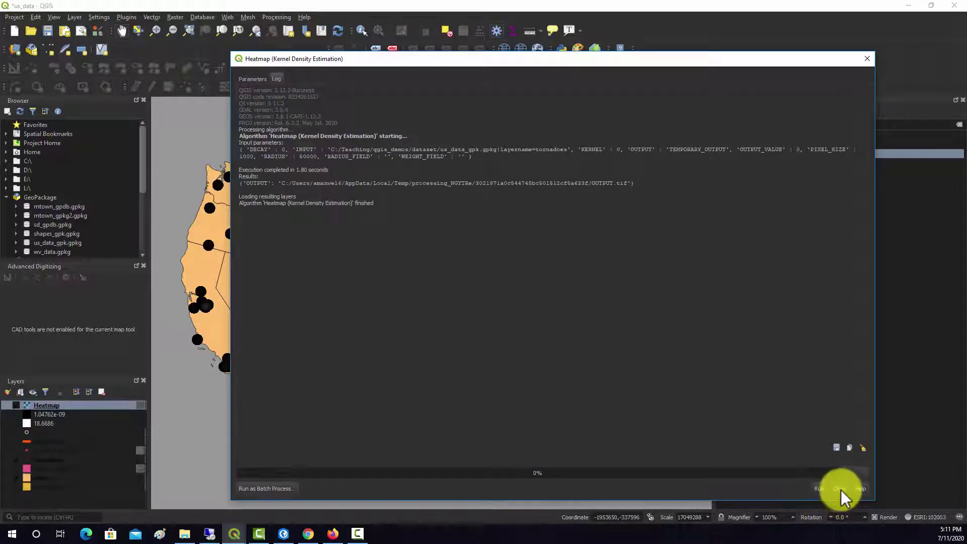
click(840, 489)
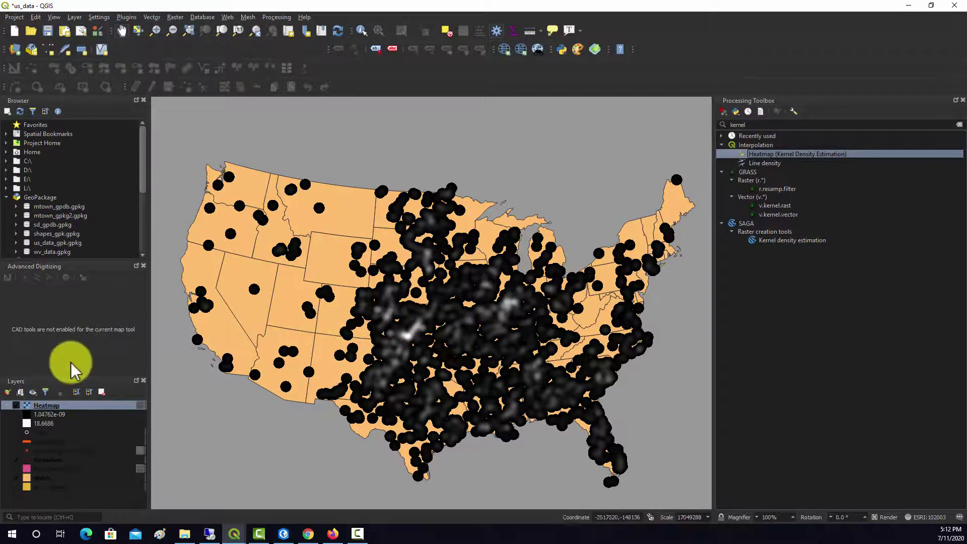
- Bring up the Heatmap layer's Symbology properties and move the window aside
right_click(48, 404)
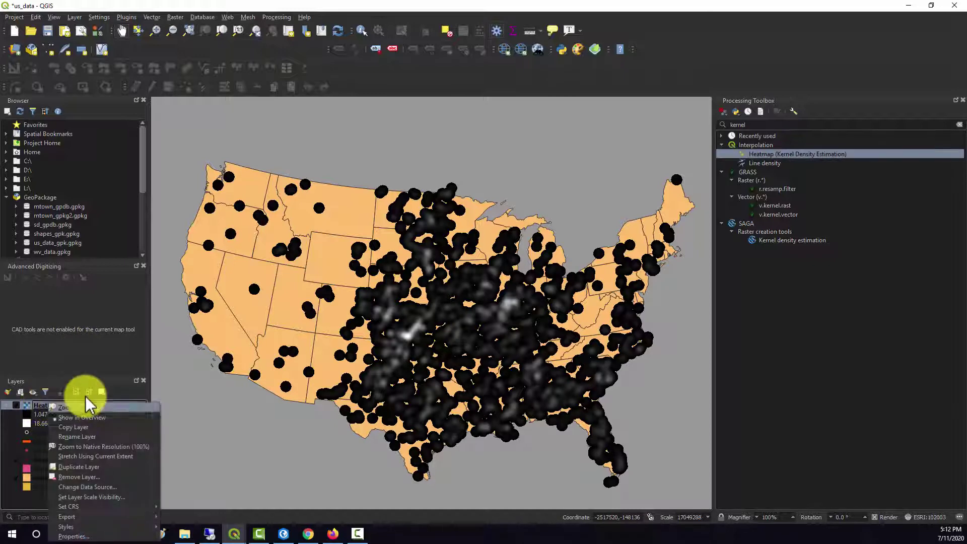
click(76, 537)
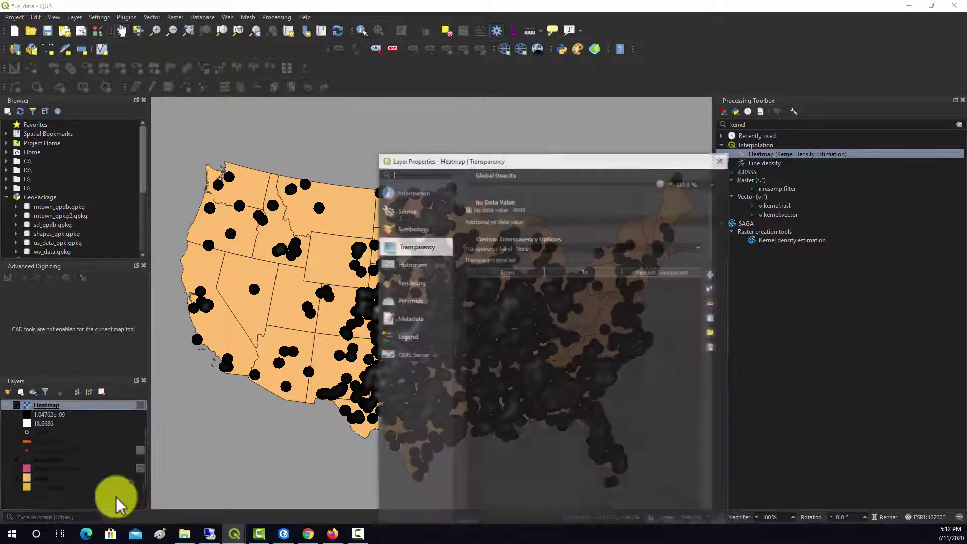
click(410, 229)
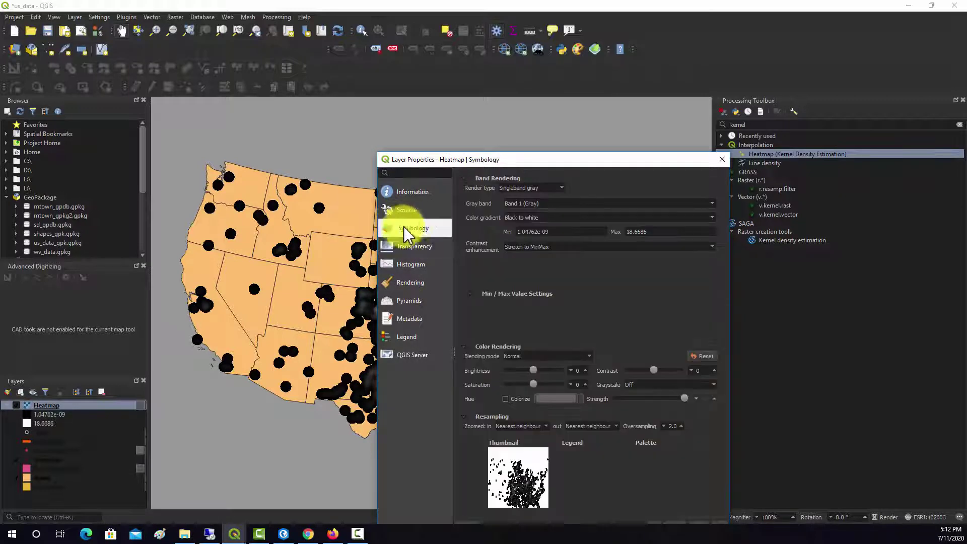
drag(504, 161, 442, 84)
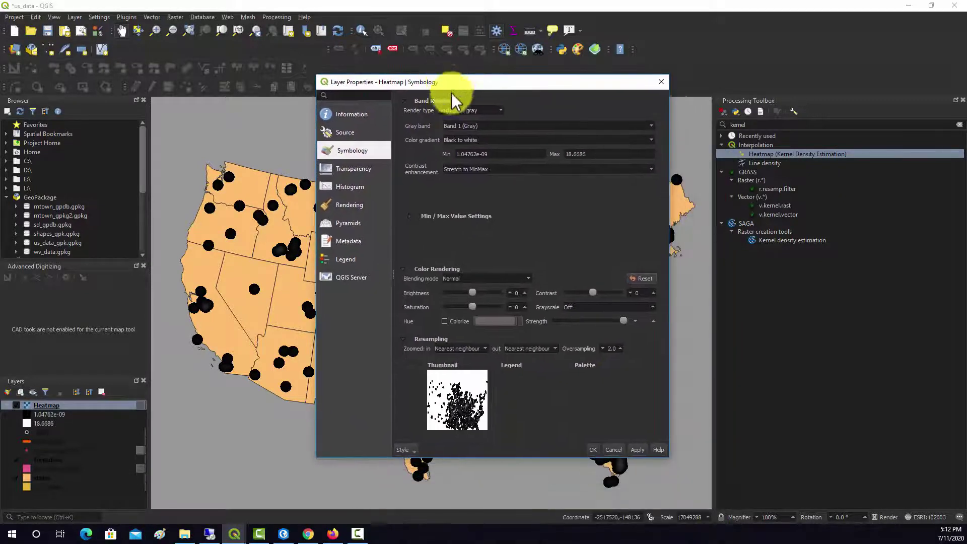
- Render the heatmap as singleband pseudocolor with the Reds colour ramp, applied and confirmed
click(480, 113)
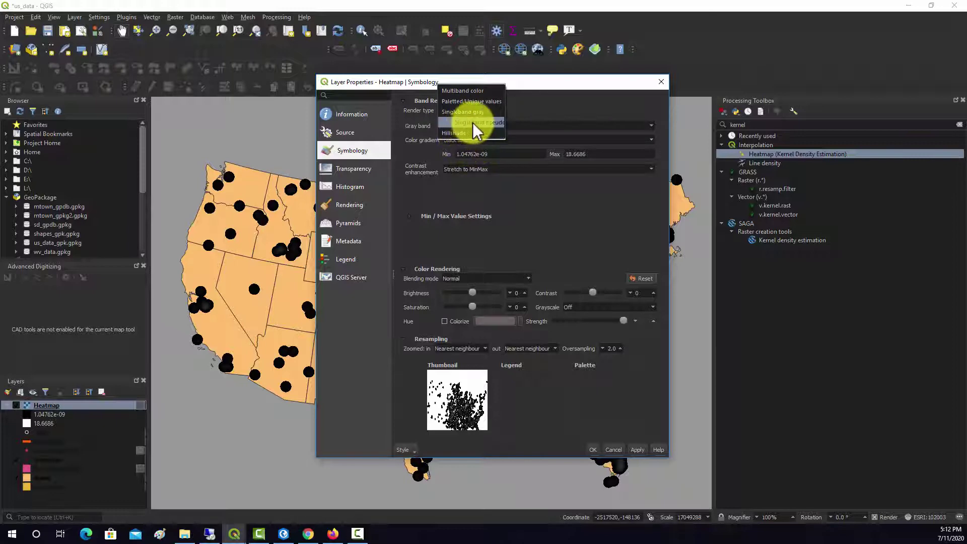
click(482, 123)
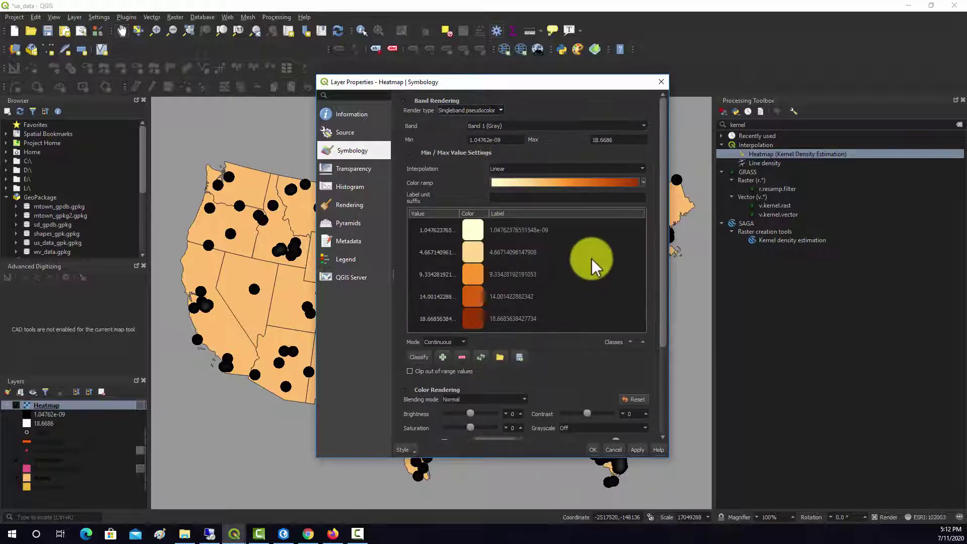
click(640, 183)
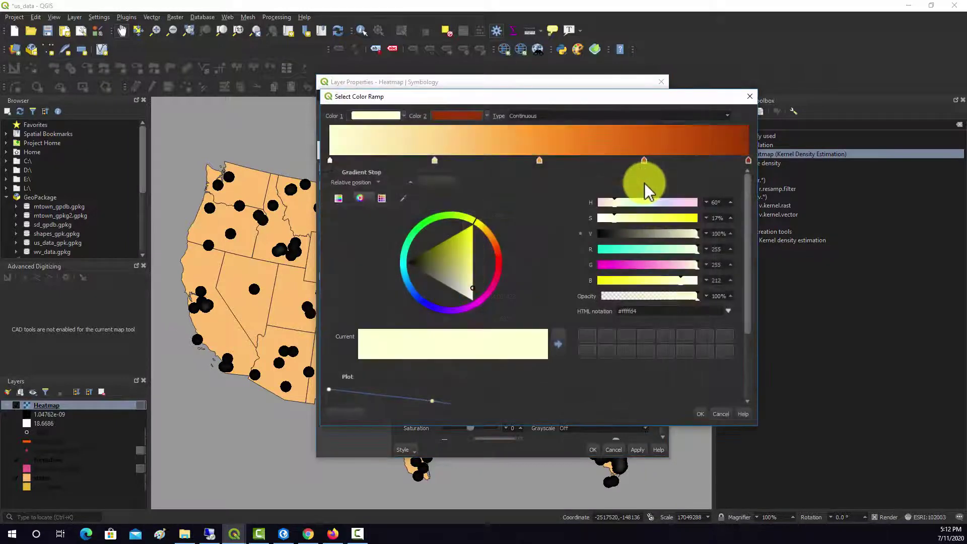
click(752, 97)
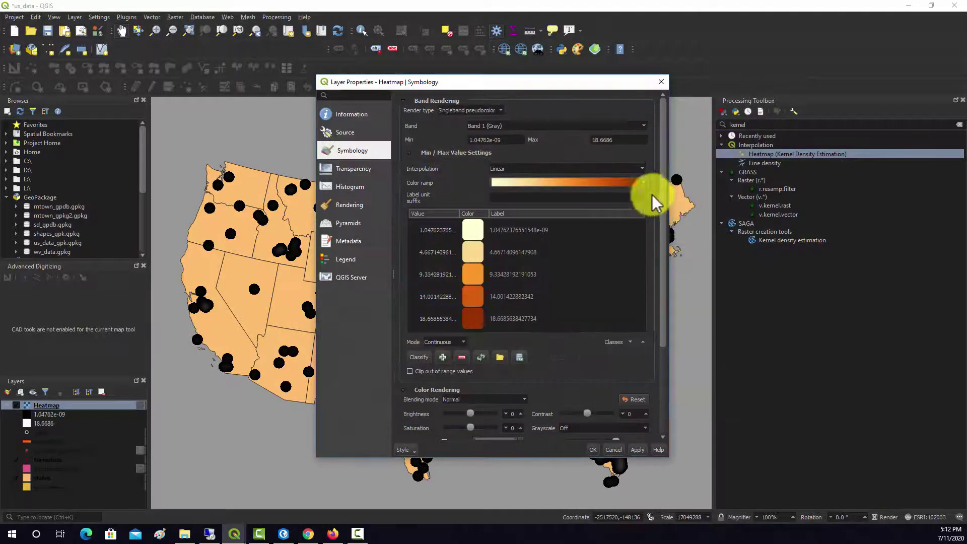
click(641, 182)
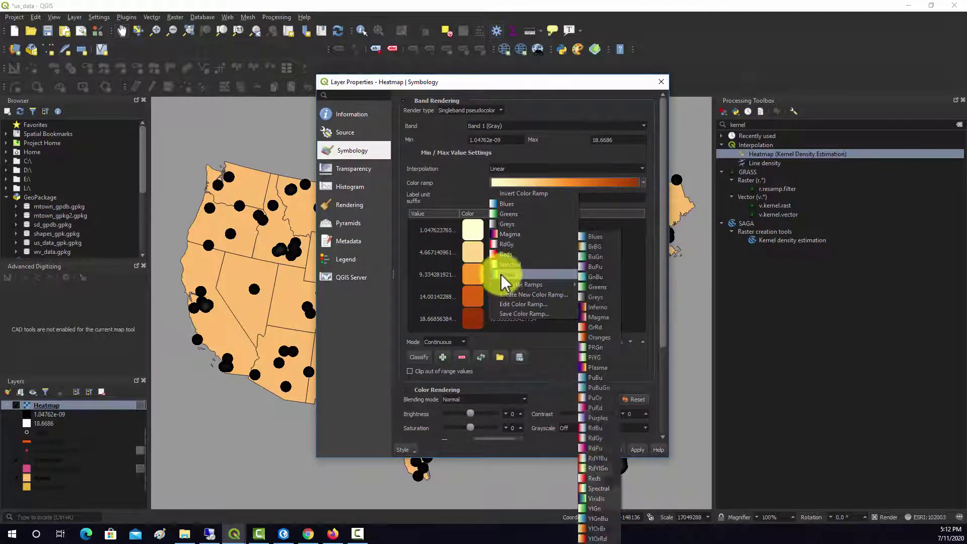
click(496, 251)
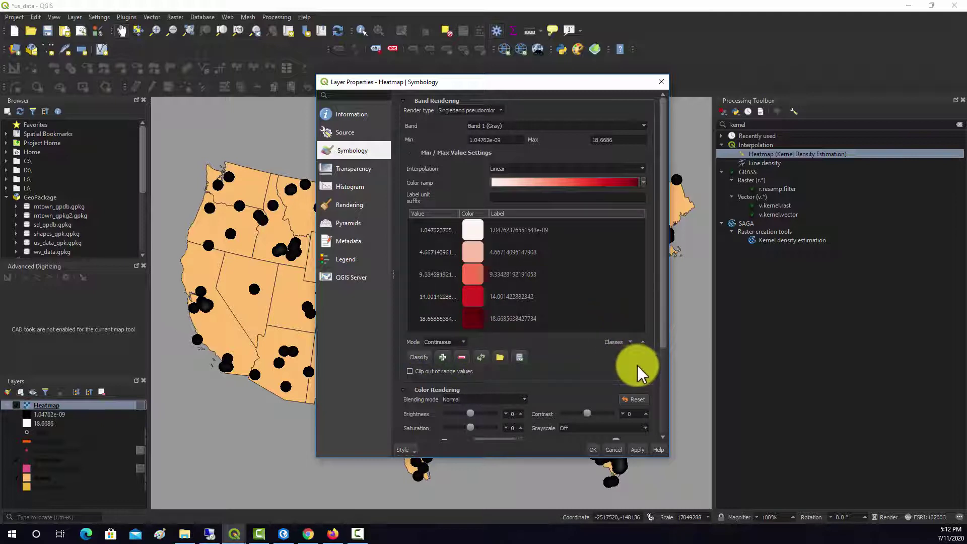
click(635, 449)
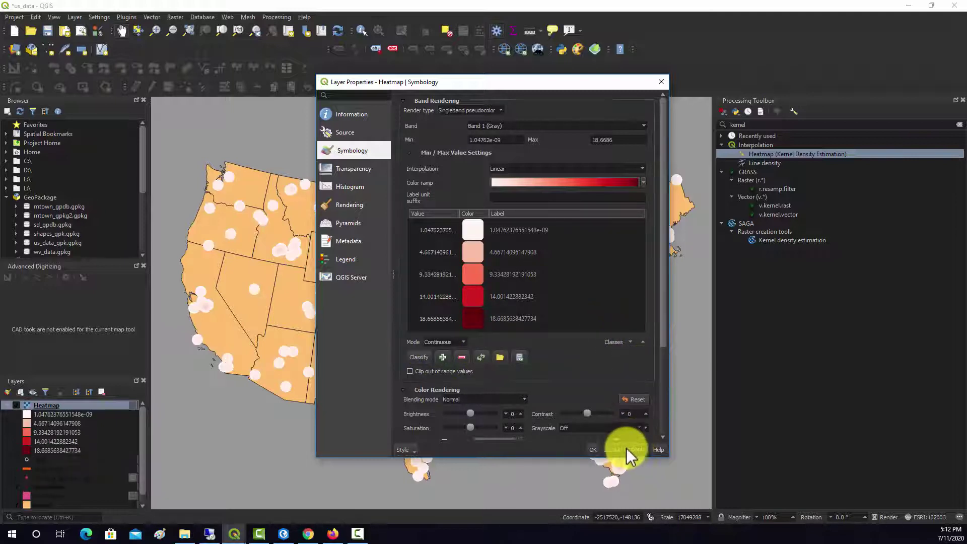
click(593, 451)
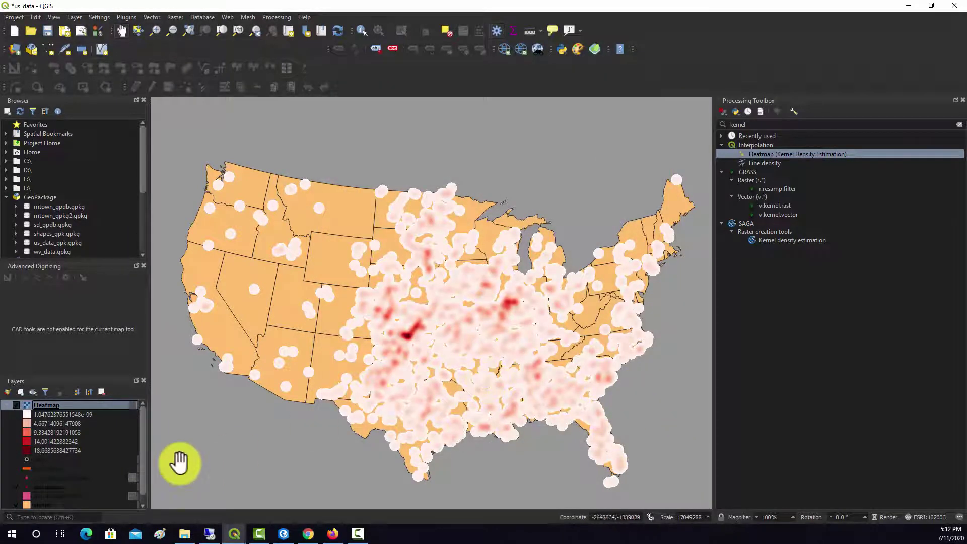
- Lower the heatmap layer's global opacity to 56.8% in its Transparency settings
right_click(44, 410)
click(59, 405)
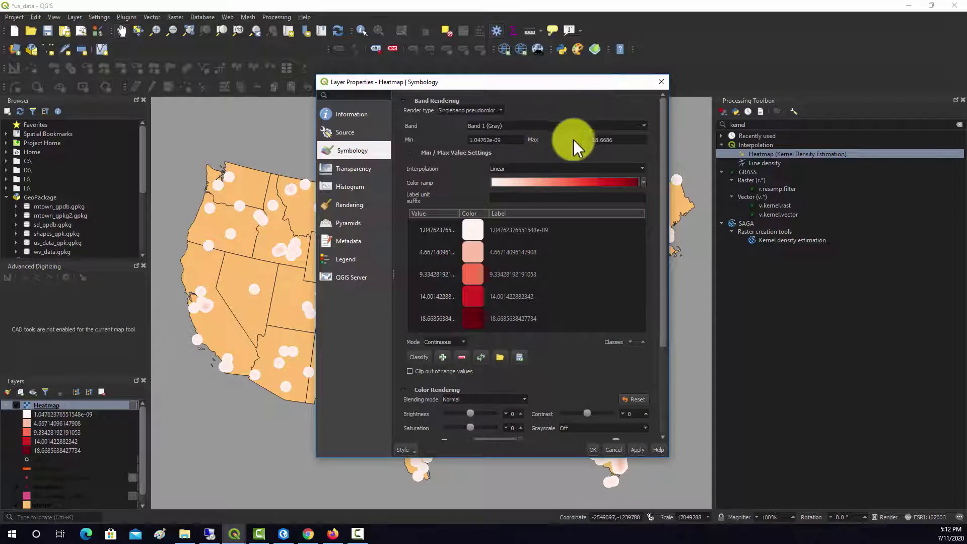
click(351, 172)
drag(601, 105, 795, 23)
click(905, 388)
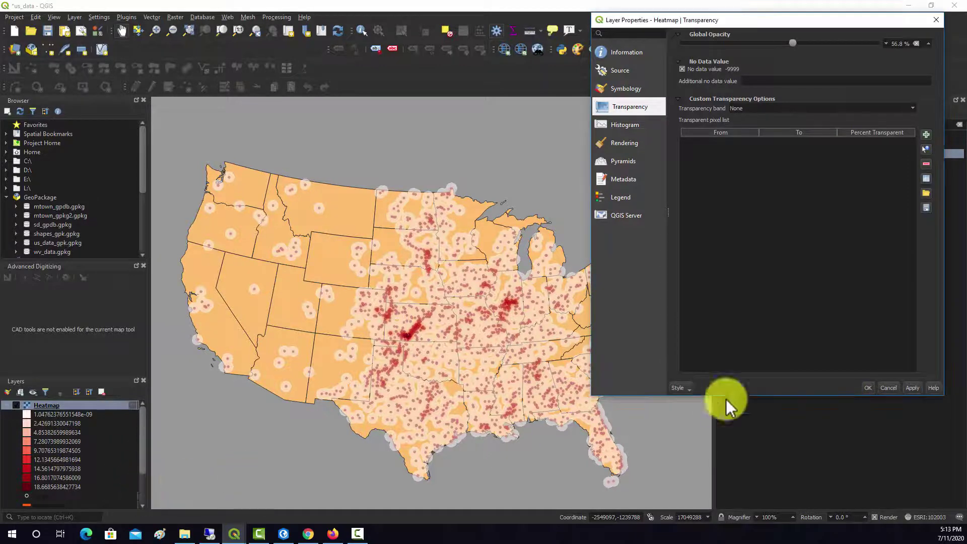
click(869, 386)
- Hide the tornado points layer so the orange states show through
scroll(141, 457, down, 3)
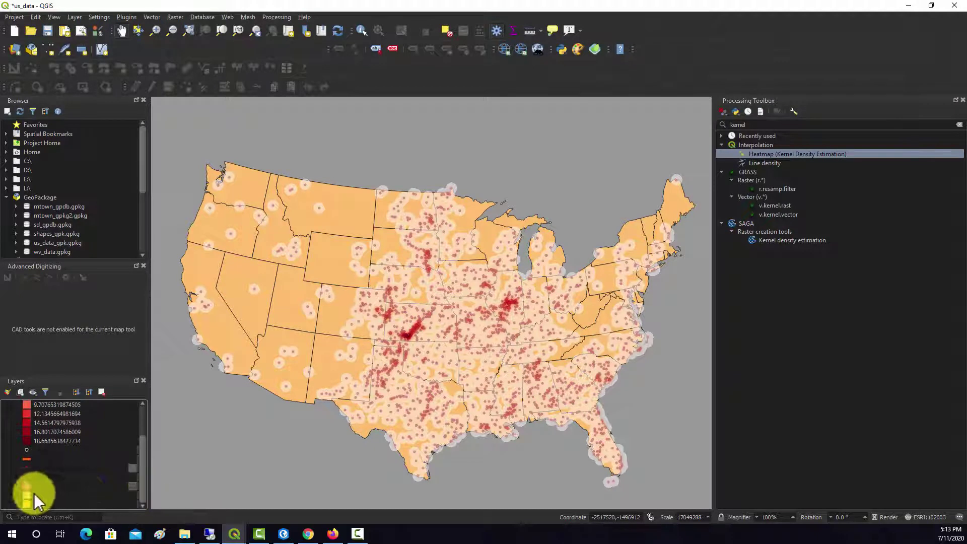
click(16, 475)
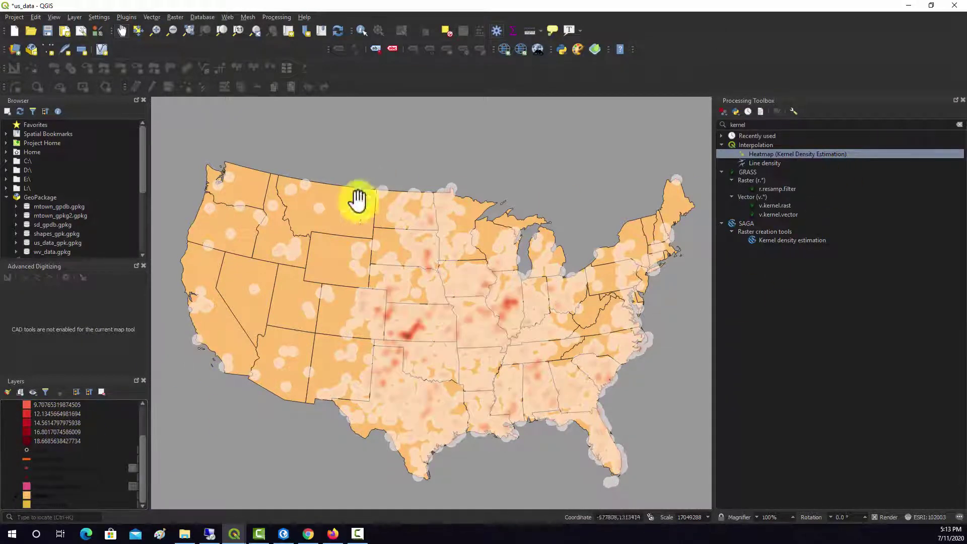
scroll(93, 443, up, 3)
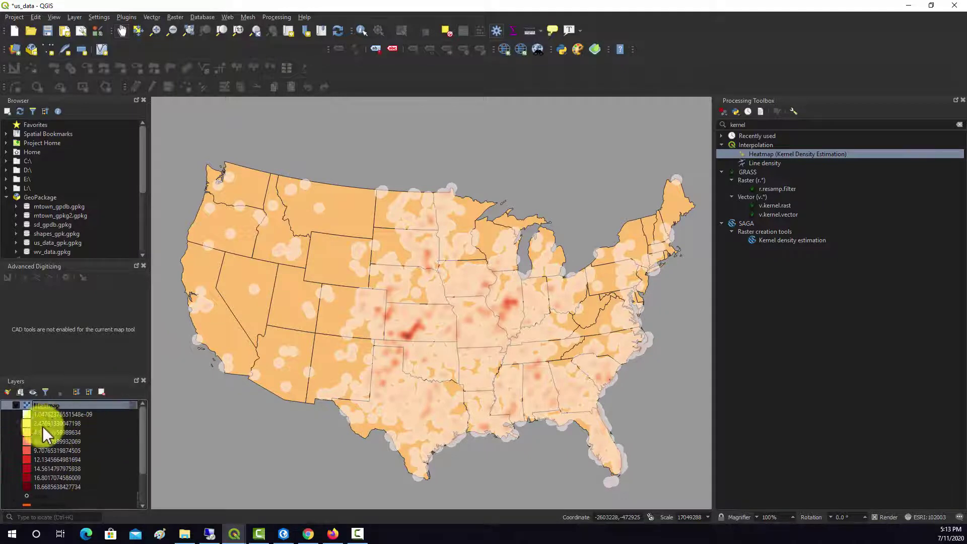
right_click(41, 405)
- Raise the heatmap opacity to 64.9% and then 70.9%, applying each, and move the dialog aside
click(81, 535)
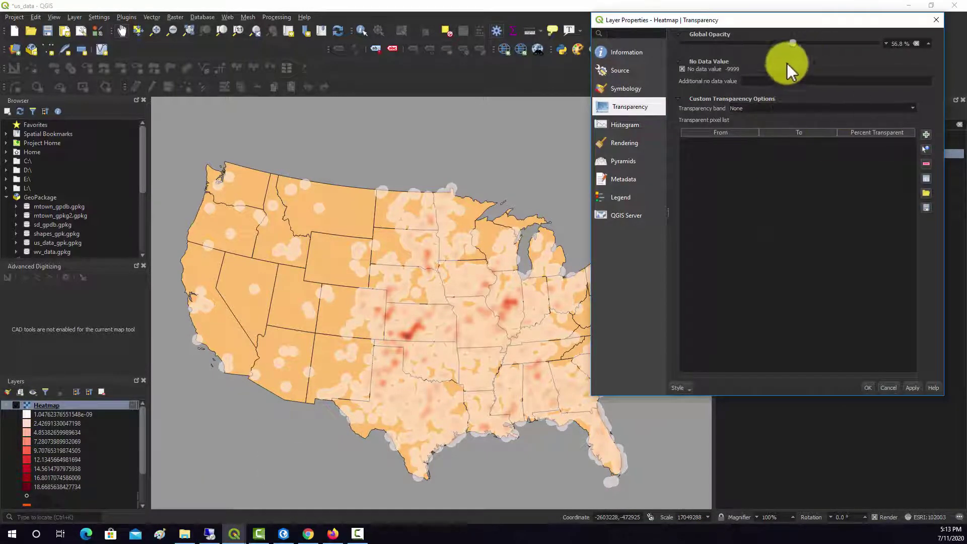
drag(791, 44, 809, 43)
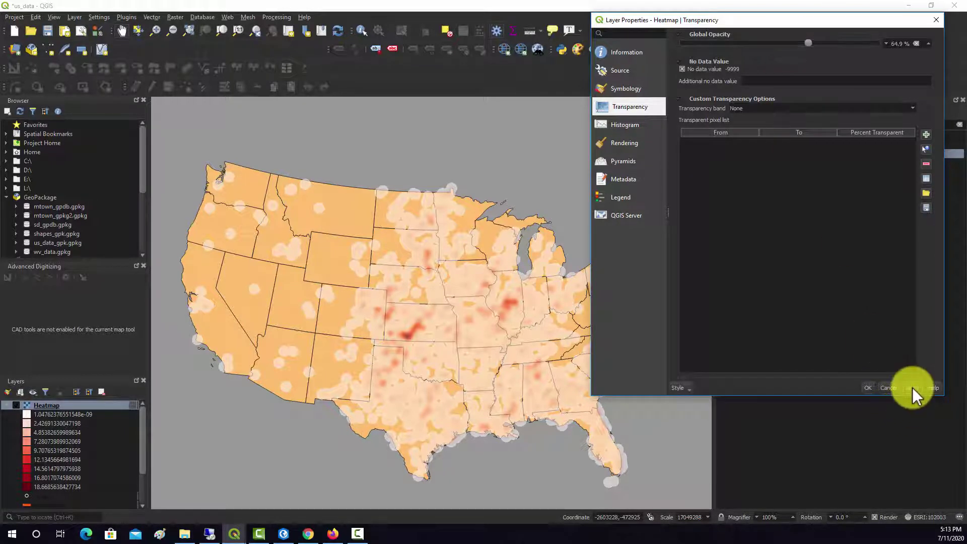
click(912, 388)
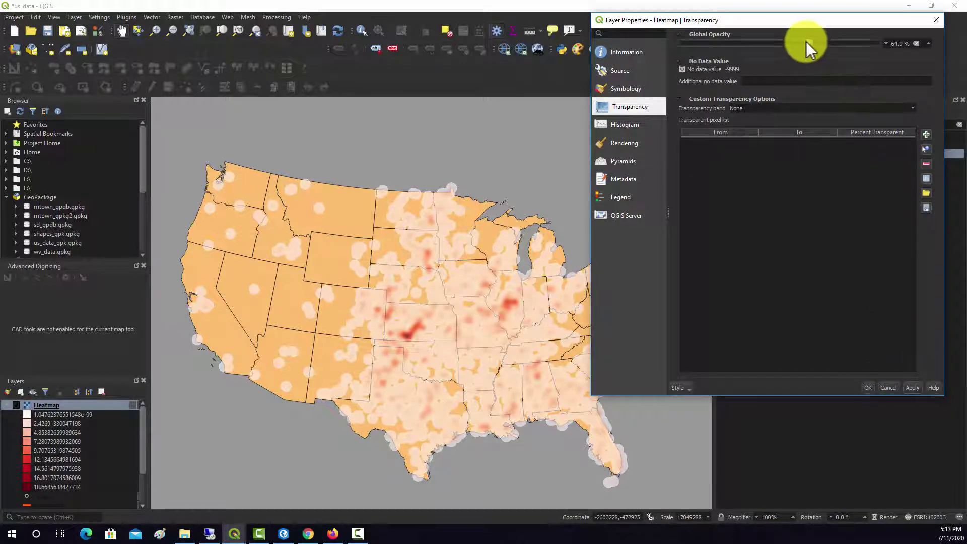
drag(809, 43, 820, 44)
click(912, 388)
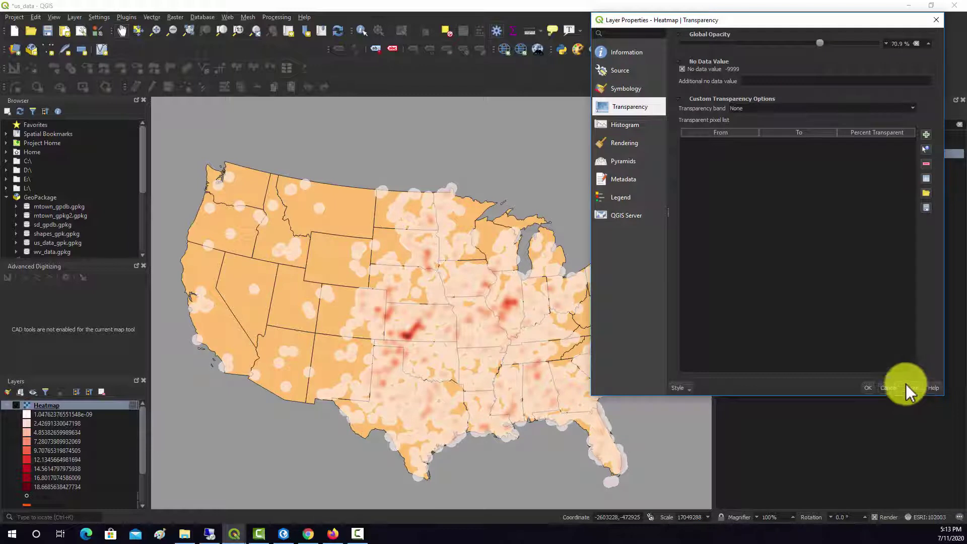
drag(709, 26, 809, 75)
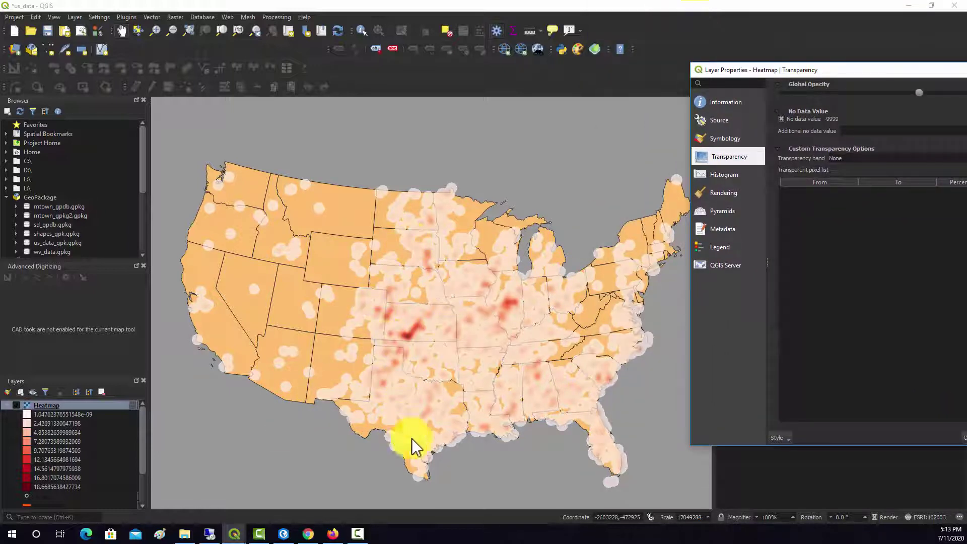